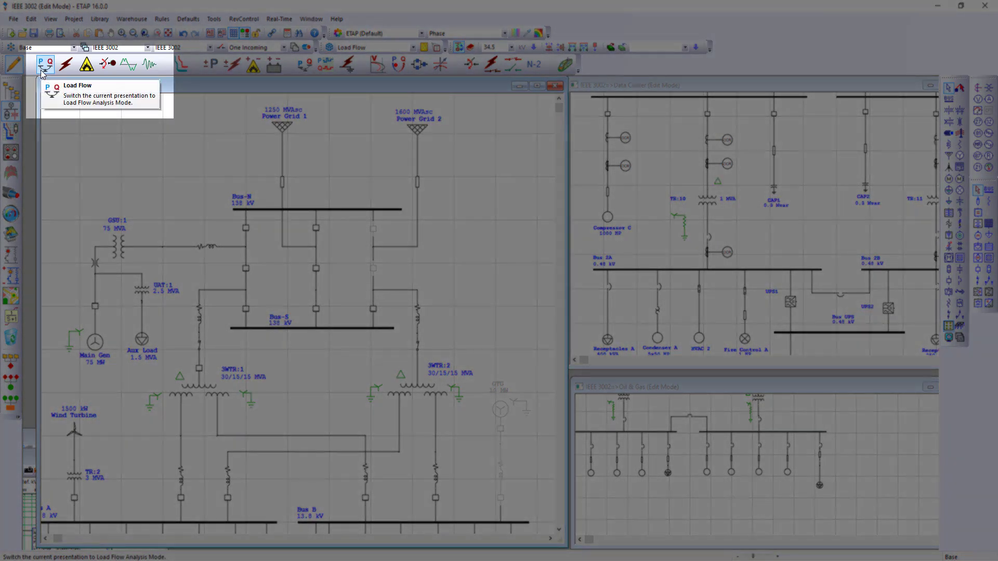
Run the Normal LF load flow in Load Flow mode and open its Alert View.
left_click(43, 69)
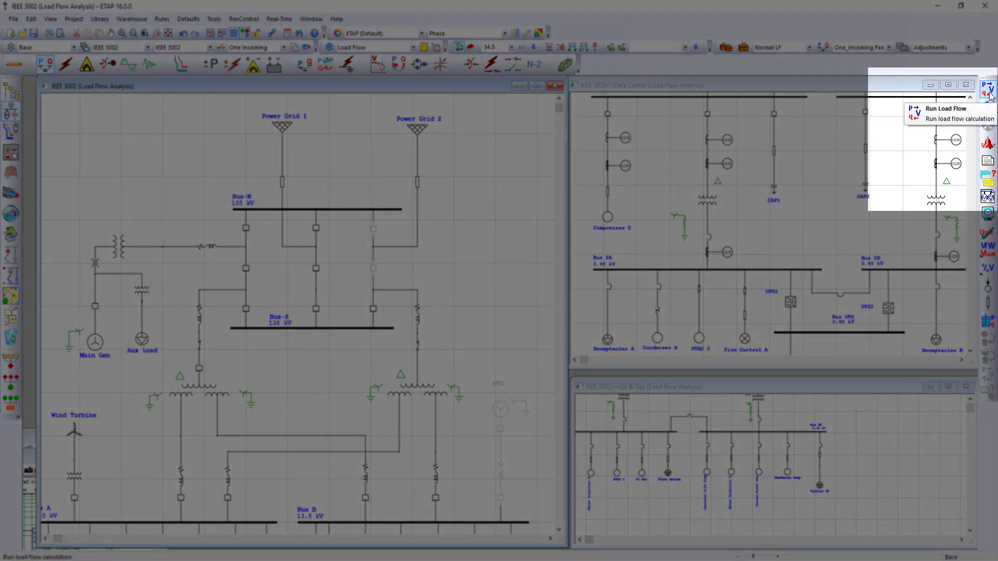
left_click(990, 110)
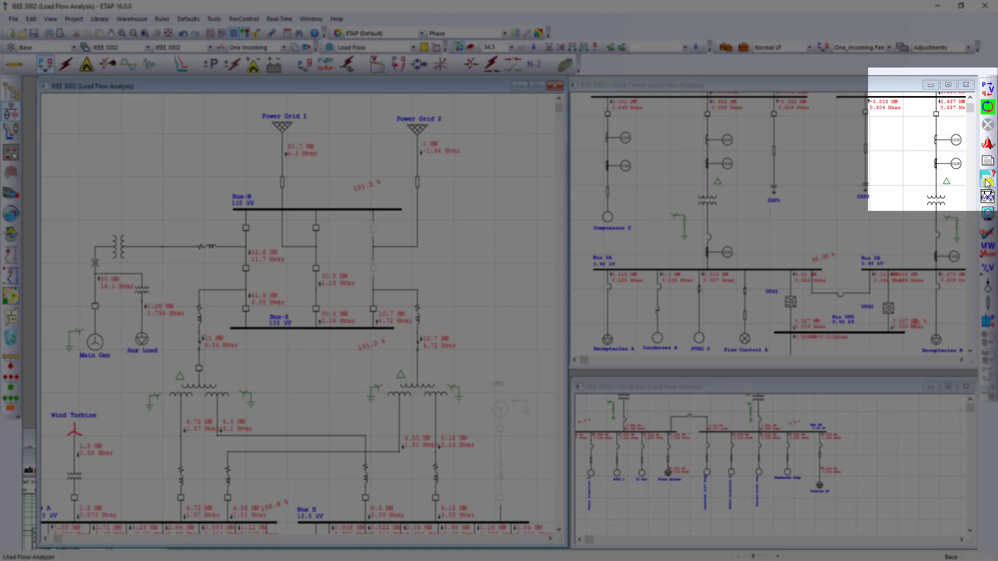
left_click(988, 143)
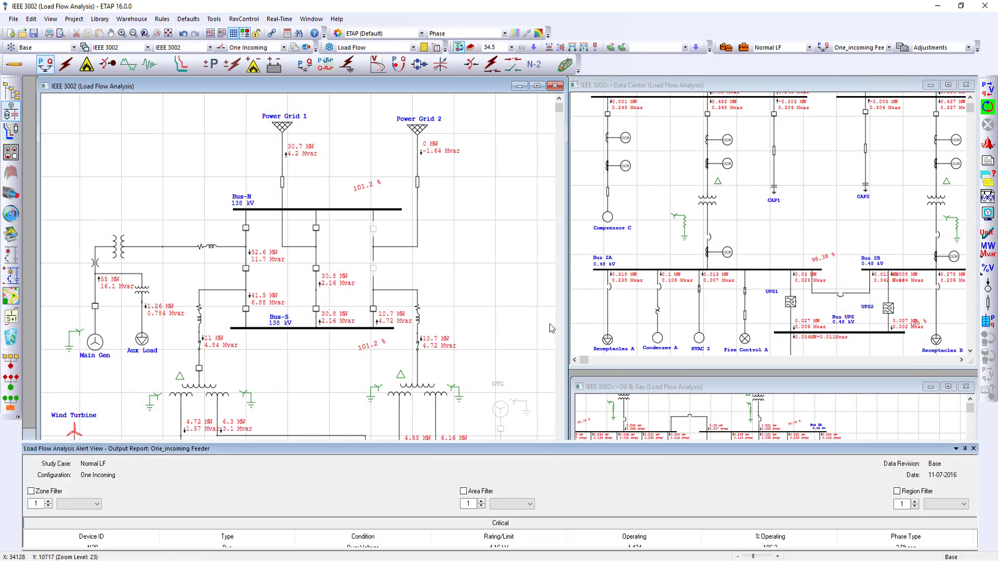
Enlarge the load flow Alert View to inspect the Critical and Marginal alert lists.
left_click_drag(558, 444, 557, 300)
left_click_drag(484, 426, 485, 485)
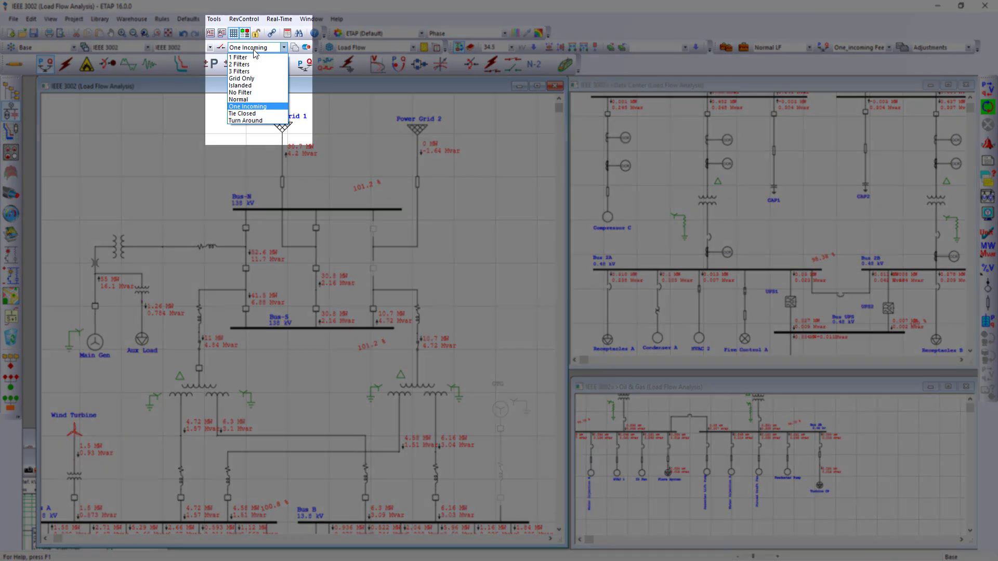
Cycle the configuration through Islanded, One Incoming and Turn Around, ending back on Normal.
left_click(249, 100)
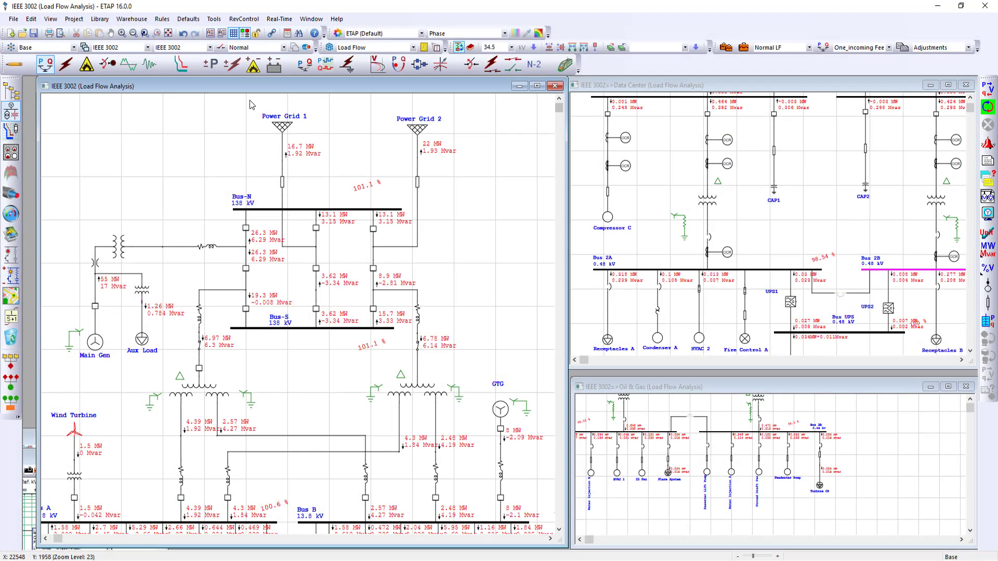
left_click(261, 48)
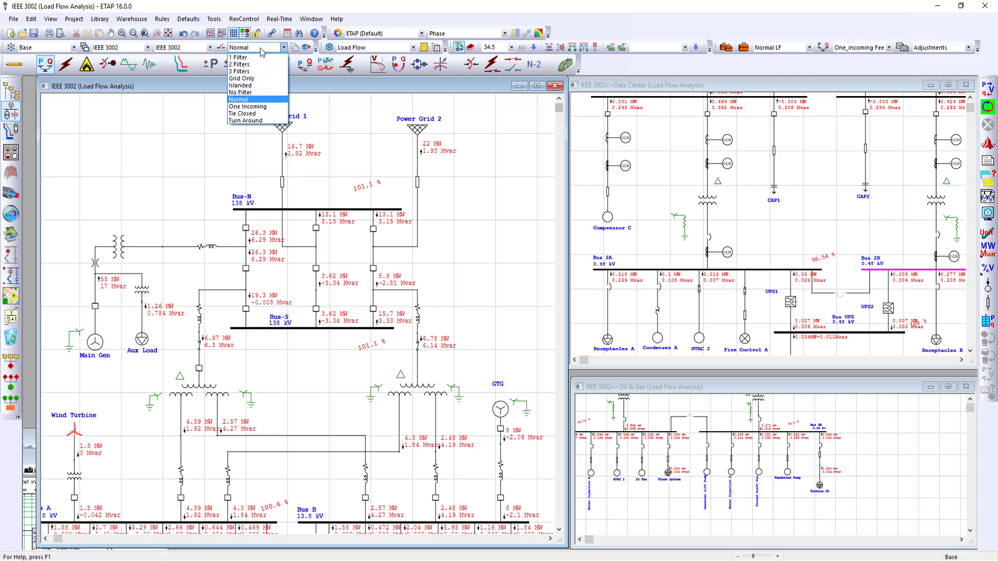
left_click(256, 86)
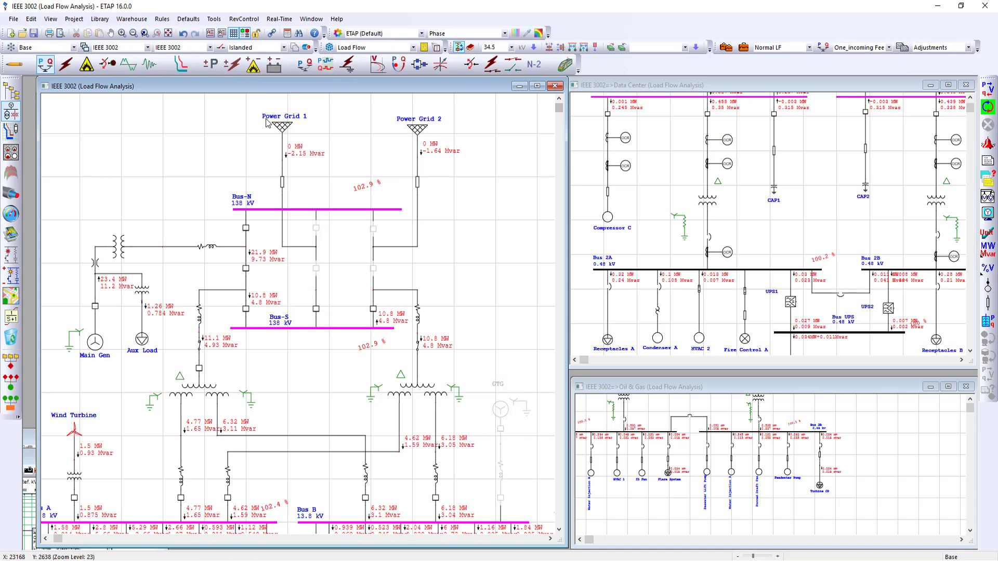
left_click(267, 47)
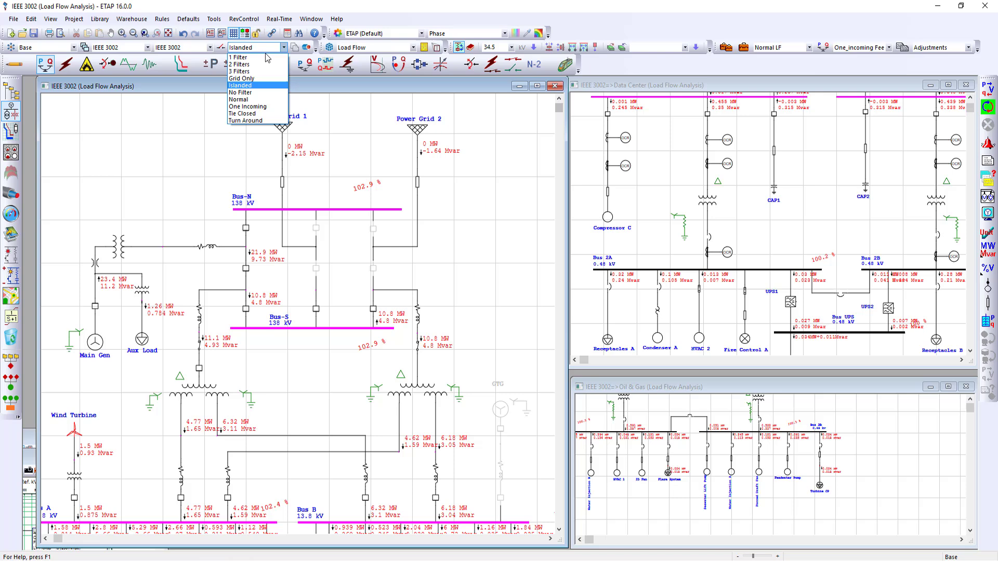
left_click(262, 106)
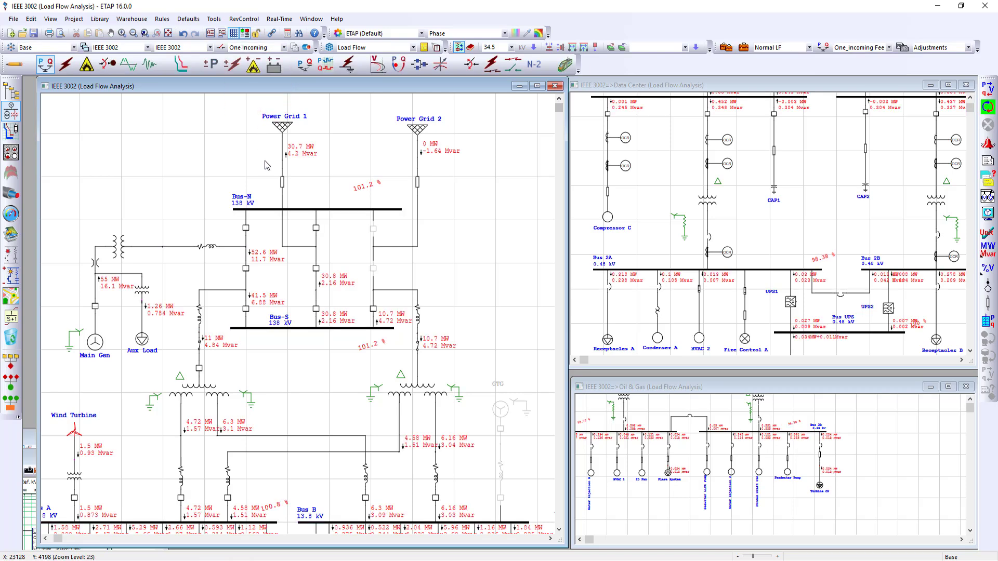
left_click(256, 48)
left_click(256, 121)
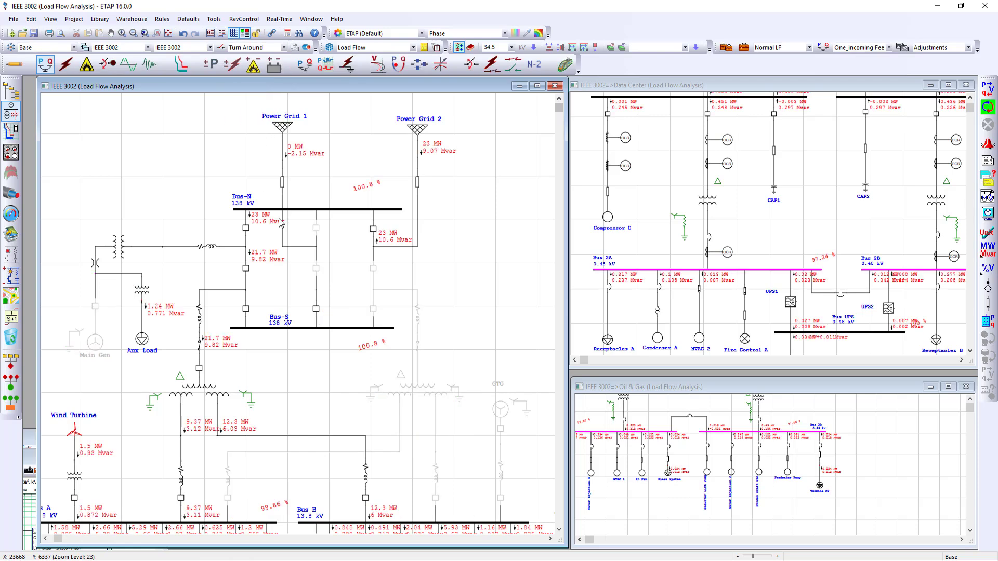
left_click(270, 49)
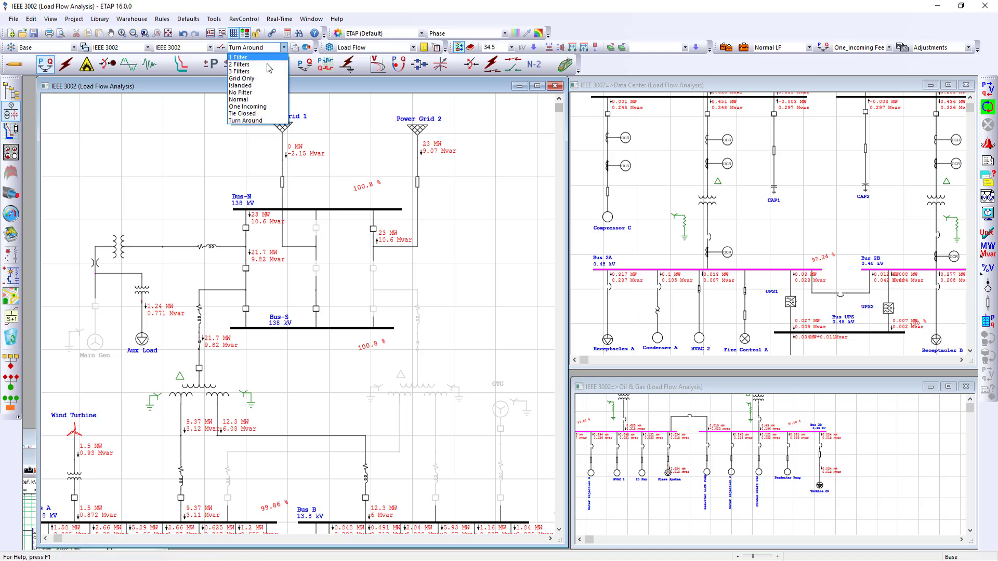
left_click(259, 99)
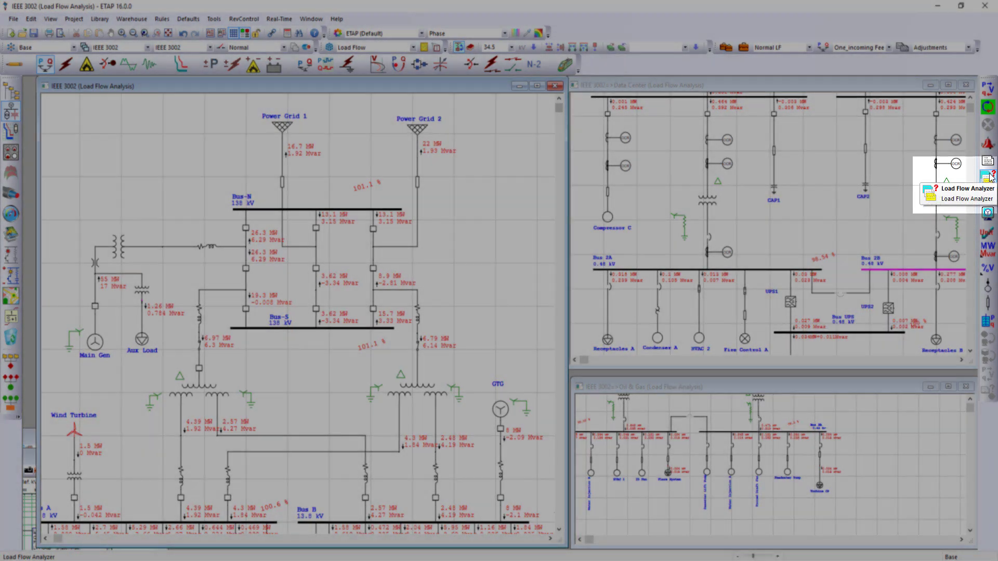
left_click(988, 178)
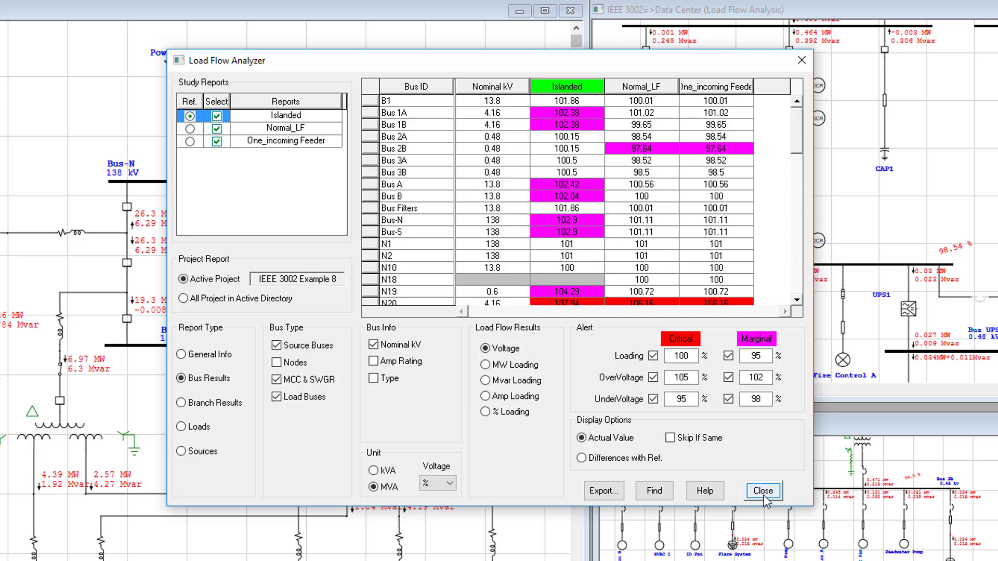
left_click(603, 491)
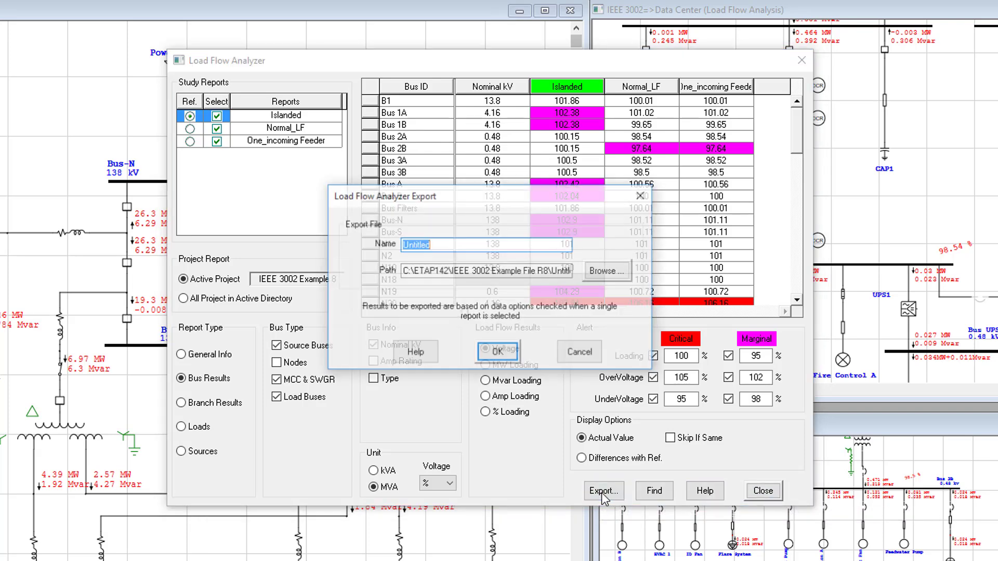
left_click(581, 353)
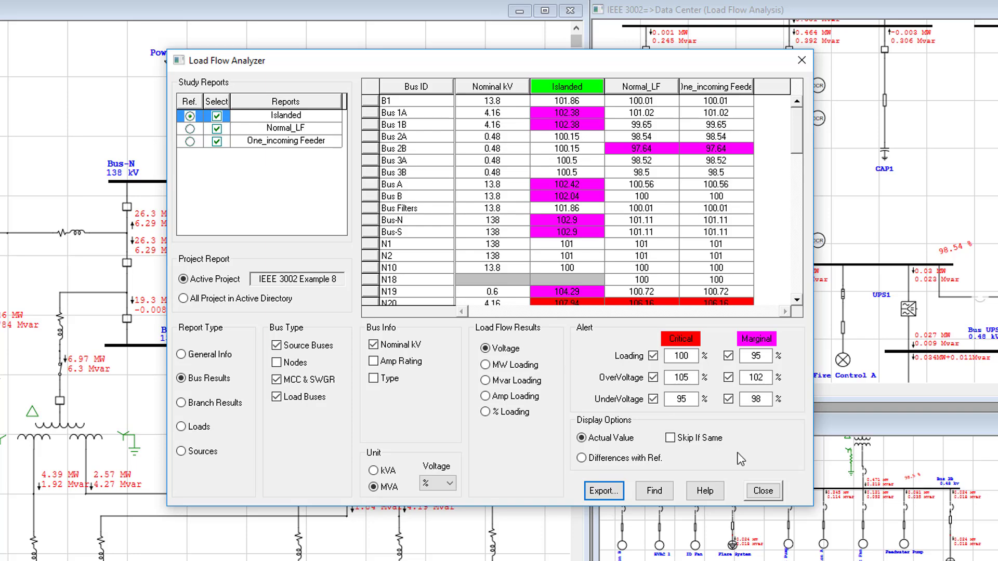
left_click(762, 491)
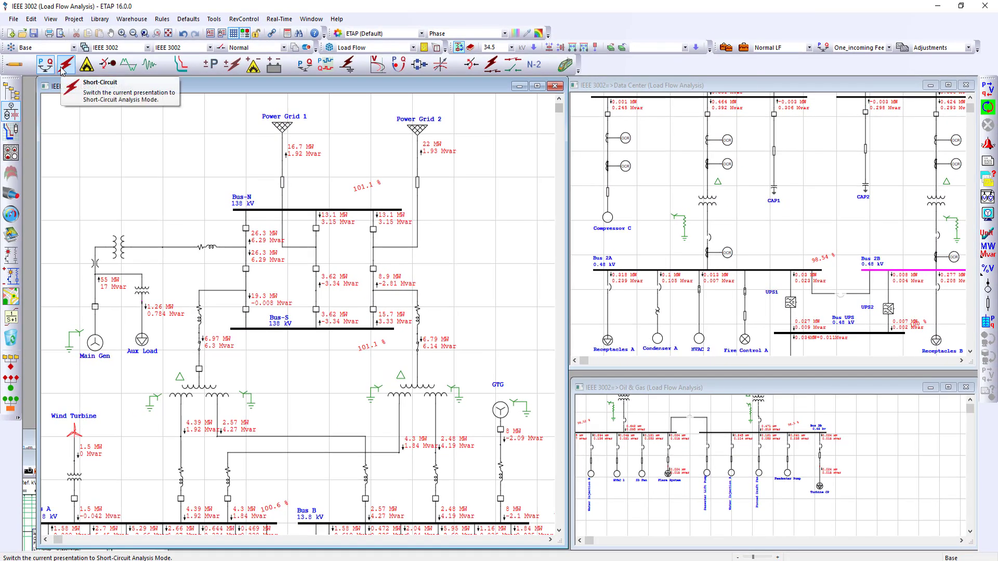
Run the ANSI device duty short-circuit study and open its Alert View.
left_click(64, 66)
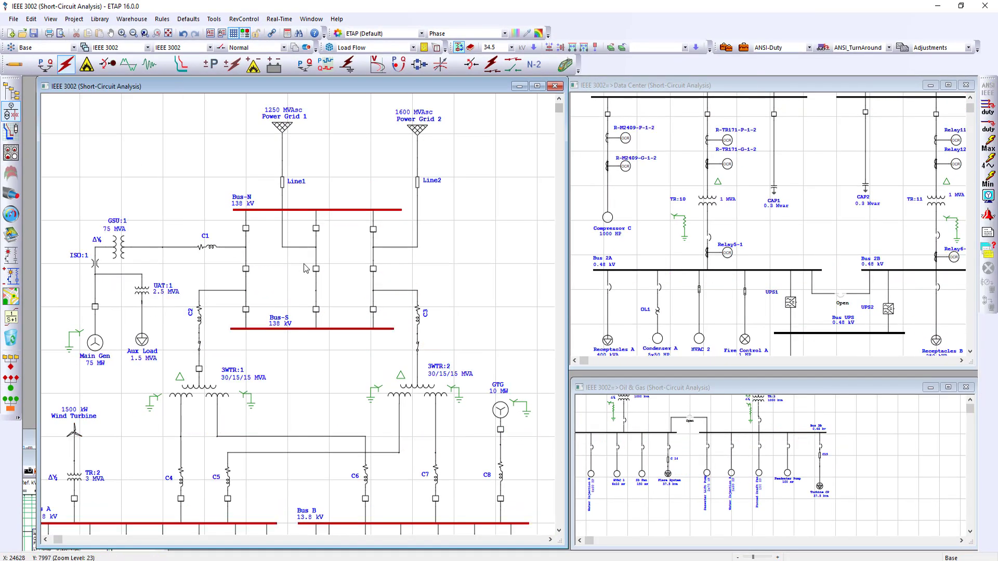
left_click(988, 110)
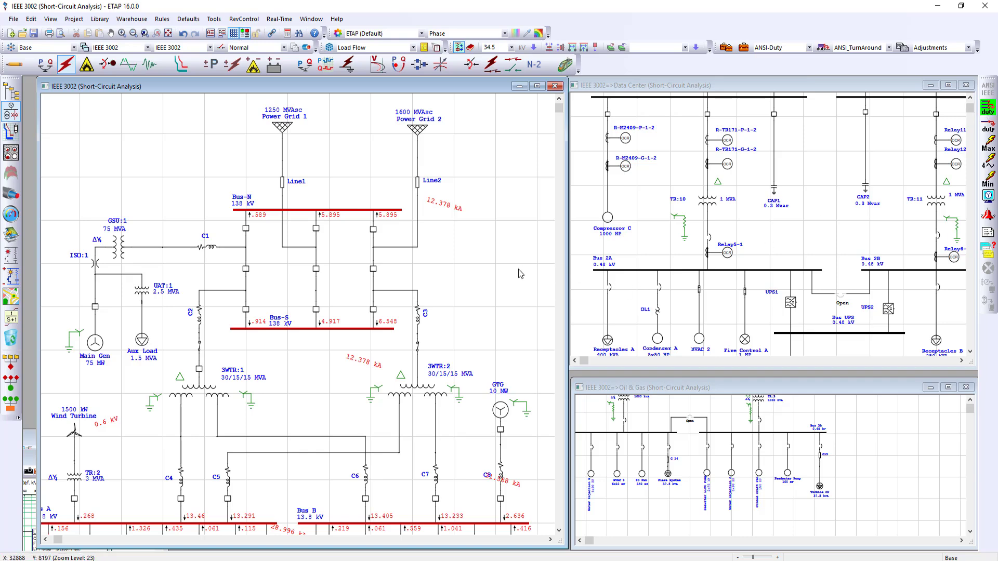
left_click(987, 214)
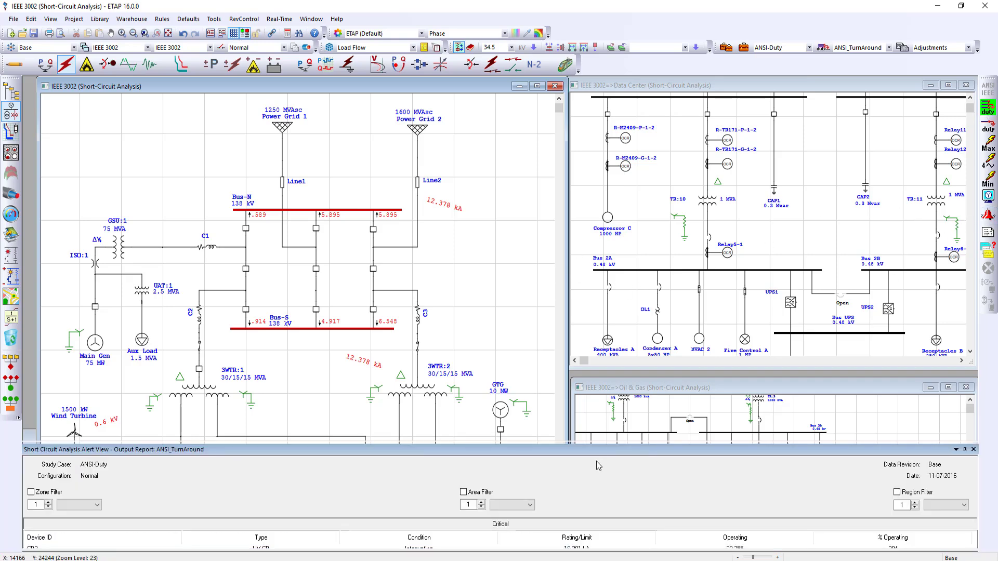
Review the CB3 critical alert at 294% closed, then close the alert list.
left_click_drag(601, 443, 601, 306)
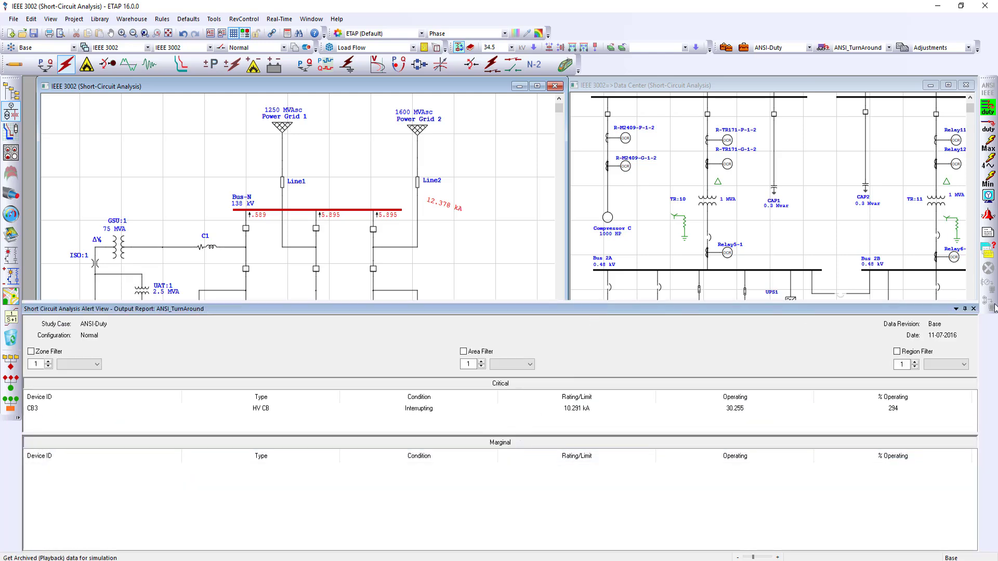
left_click(579, 409)
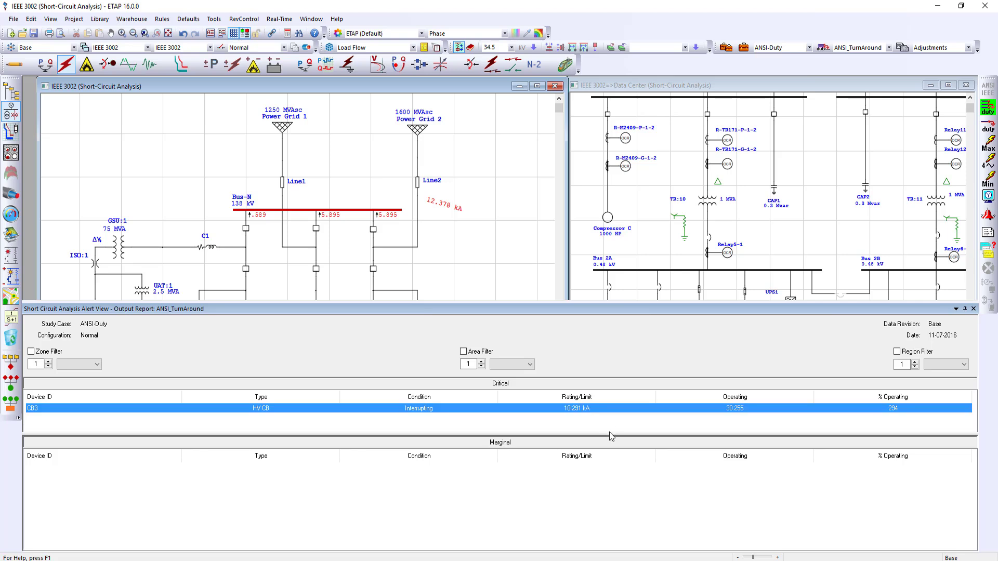
left_click(974, 309)
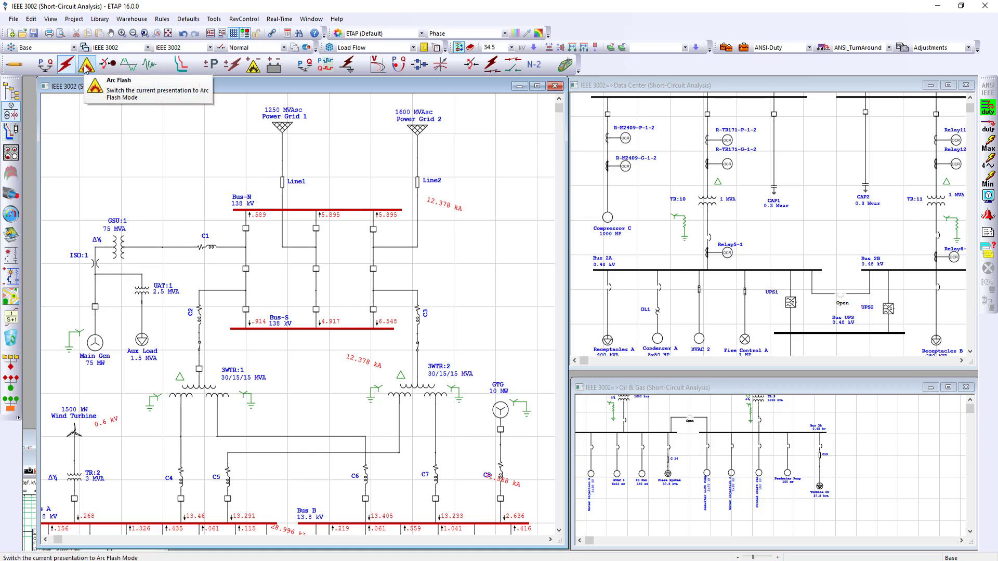
Switch to Star mode and move the 001_TCC_A_LV Bus 2A TCC plot into full view.
left_click(177, 71)
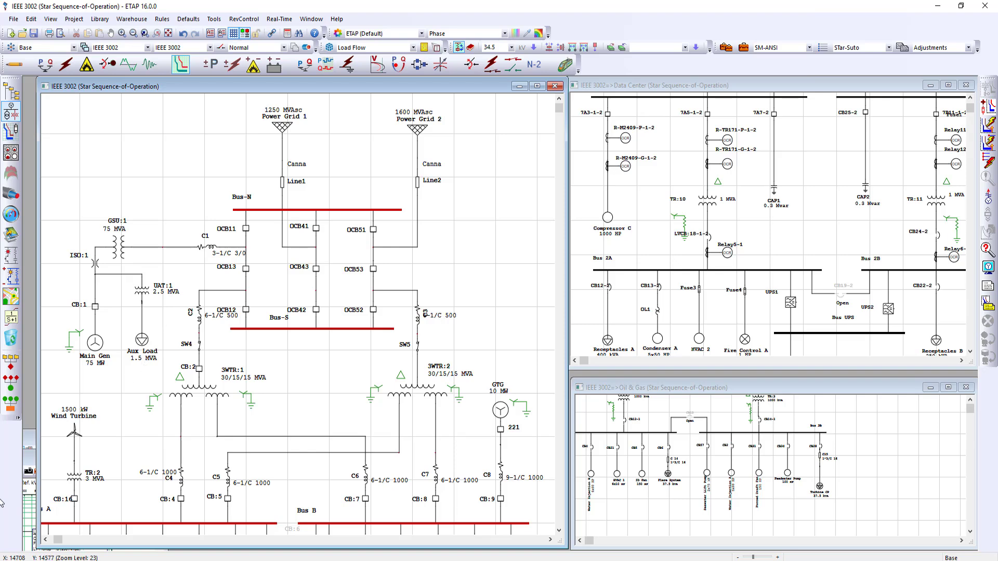
left_click(29, 476)
left_click_drag(81, 456, 469, 147)
left_click_drag(692, 128, 742, 264)
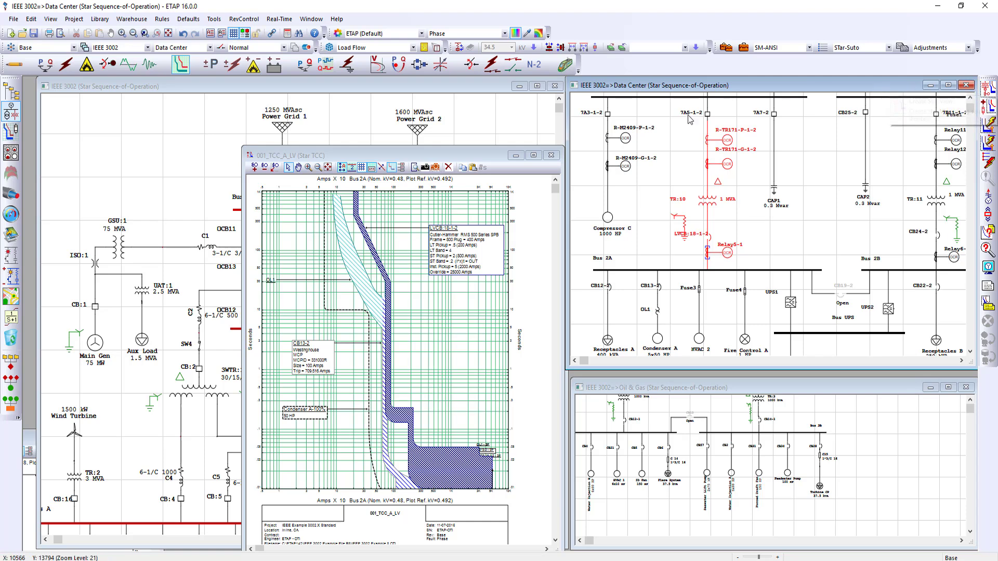
left_click_drag(494, 154, 597, 115)
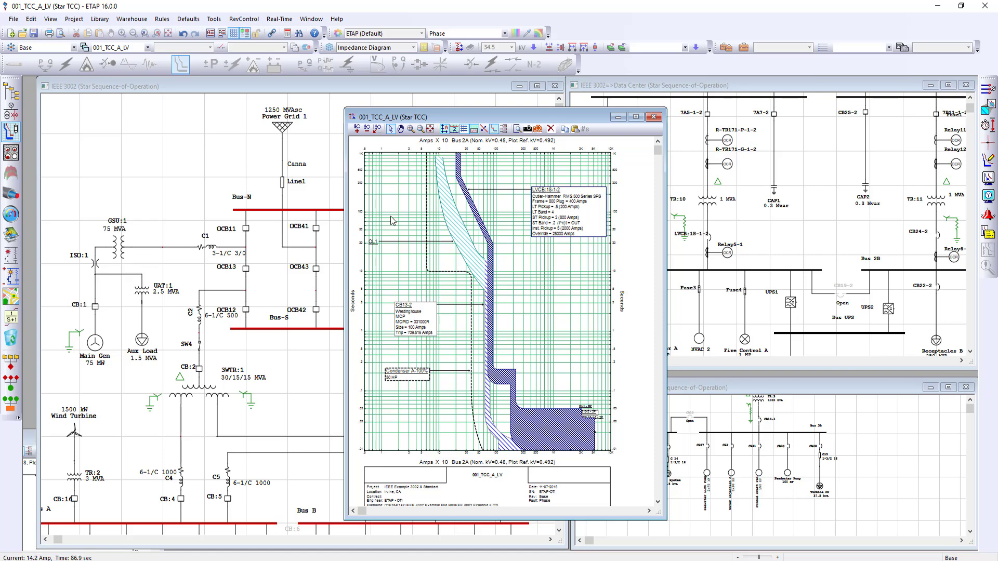
Toggle the configuration between AF_Mitigation and Base, finishing on AF_Mitigation.
left_click(72, 48)
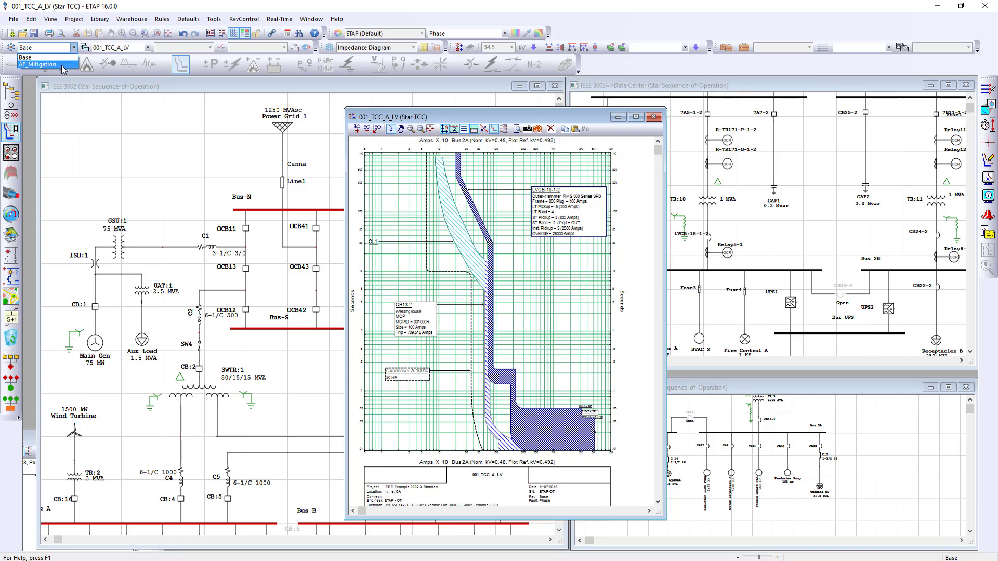
left_click(61, 65)
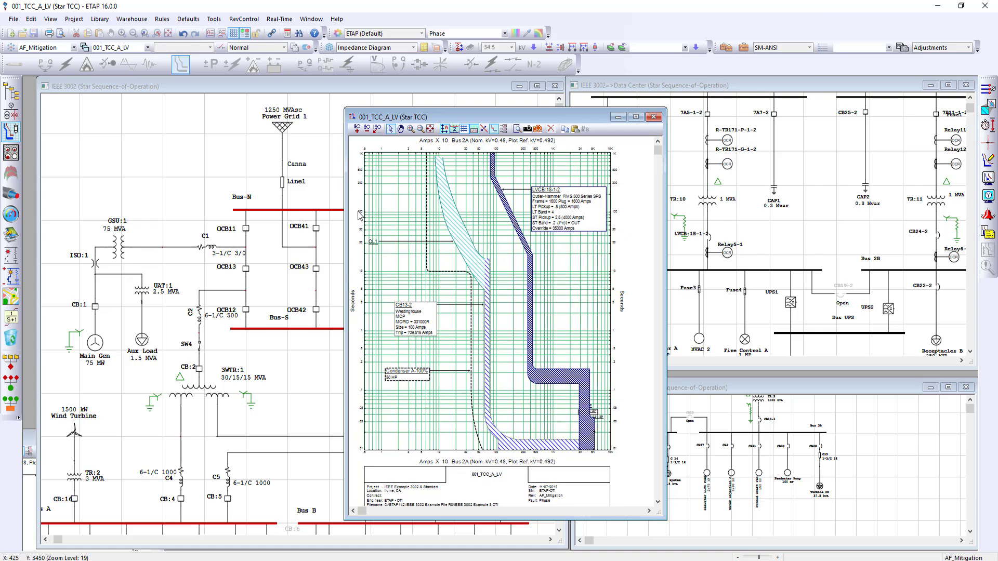
left_click(44, 47)
left_click(44, 63)
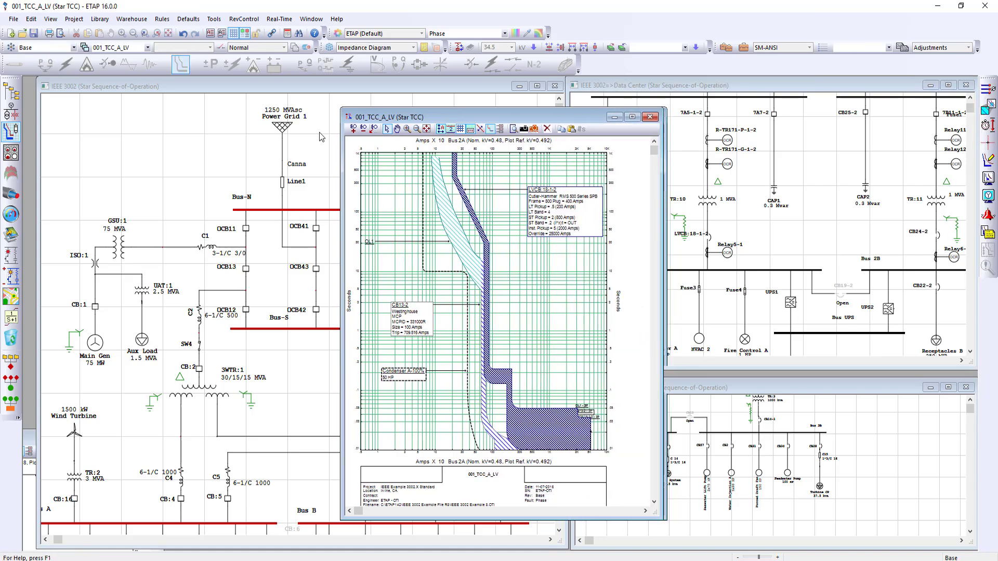
left_click(65, 48)
left_click(63, 66)
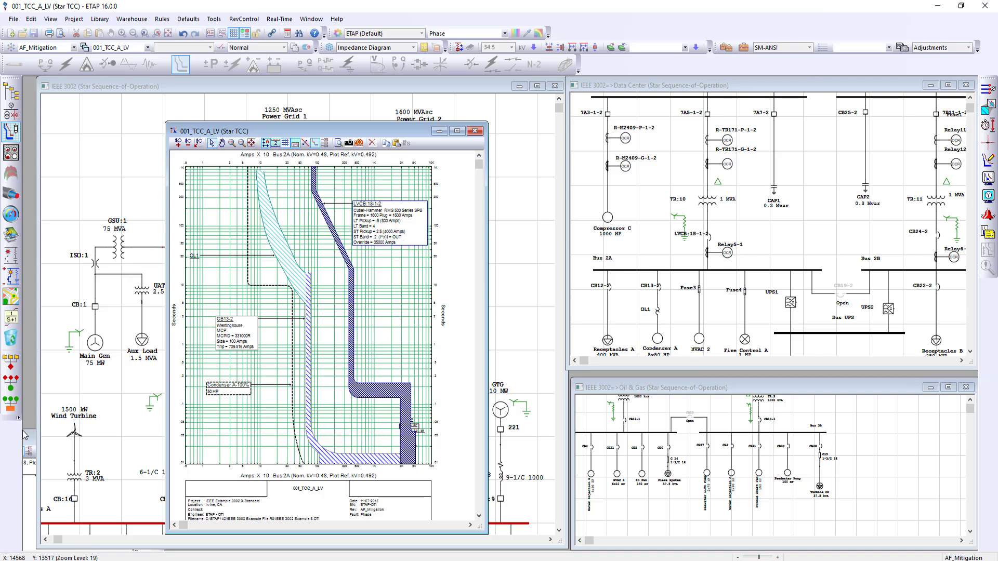
Move the Star8 Relay14 TCC plot aside and bring the IEEE 3002 diagram forward.
left_click(33, 440)
left_click_drag(33, 440, 445, 166)
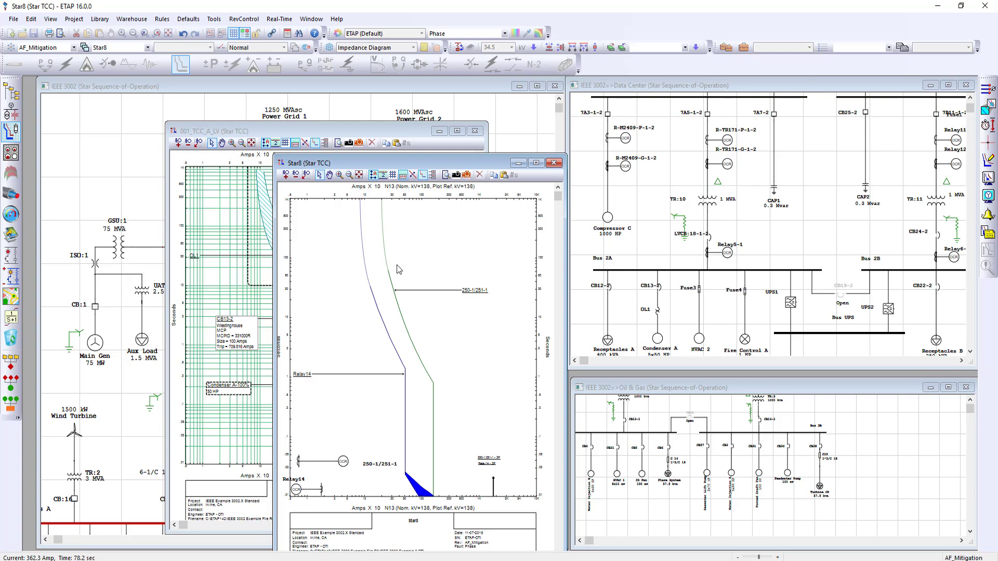
left_click(138, 179)
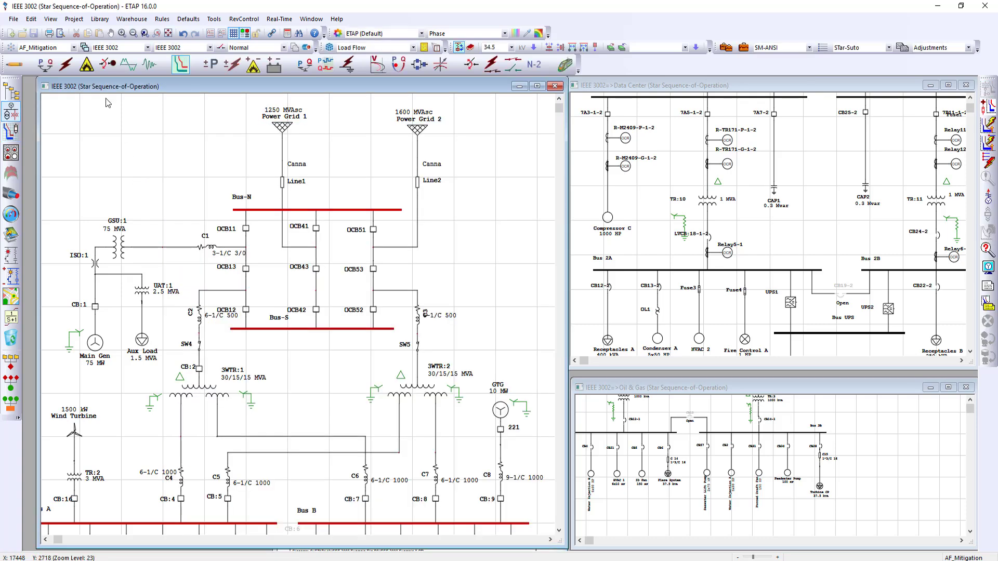
Run the arc flash study and pan the one-line and Data Center diagrams to view results.
left_click(87, 66)
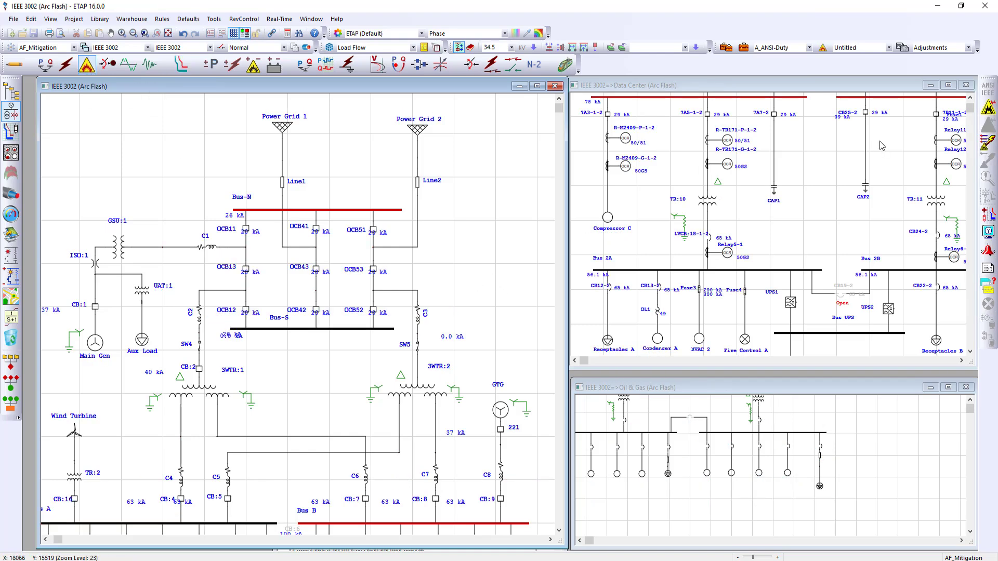
left_click(988, 108)
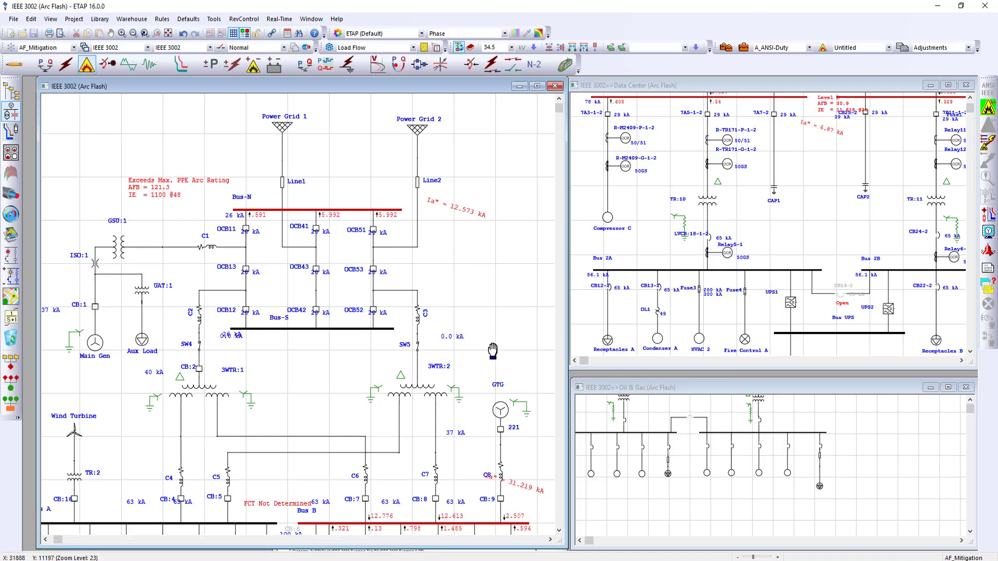
left_click_drag(489, 350, 421, 300)
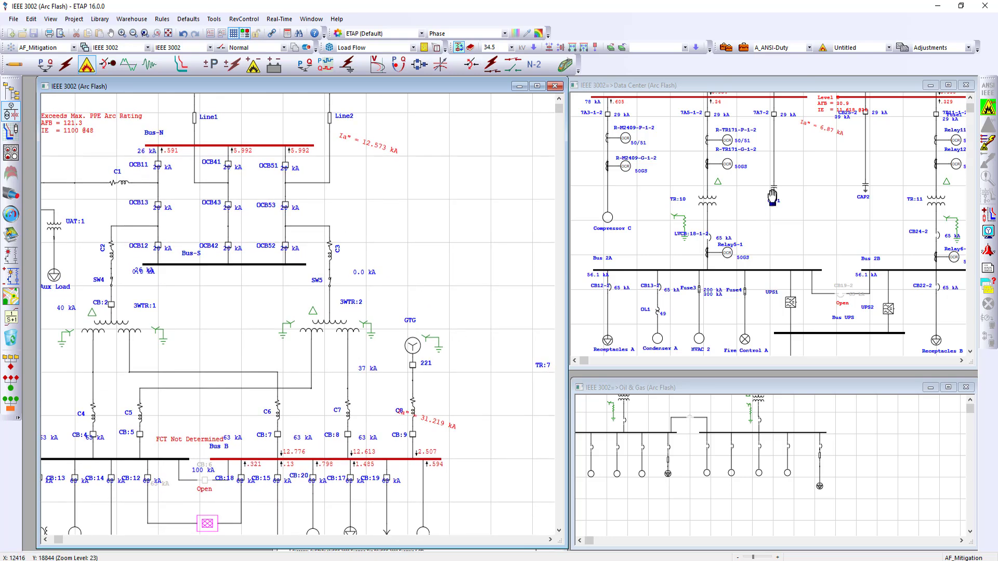
left_click_drag(715, 242, 610, 287)
left_click_drag(766, 262, 706, 275)
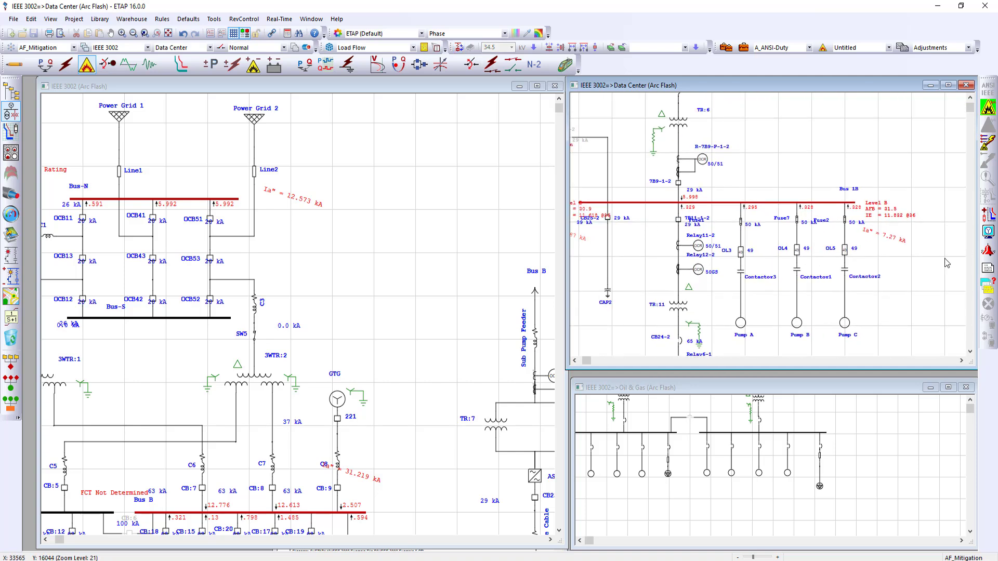
Generate the English 4X6 Warning1-Bus arc flash labels as a PDF from Report Manager.
left_click(988, 269)
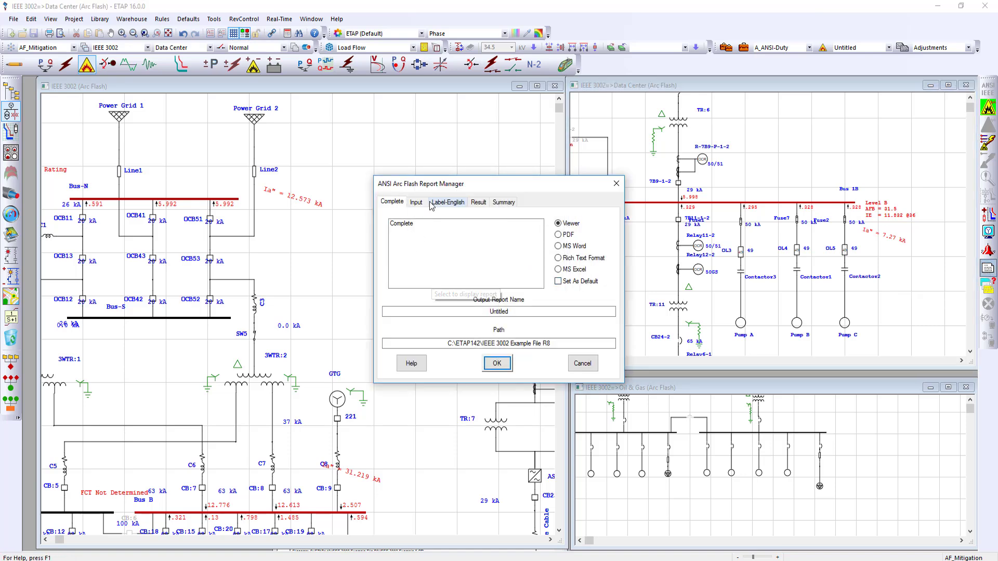
left_click(433, 204)
scroll(415, 269, "down", 3)
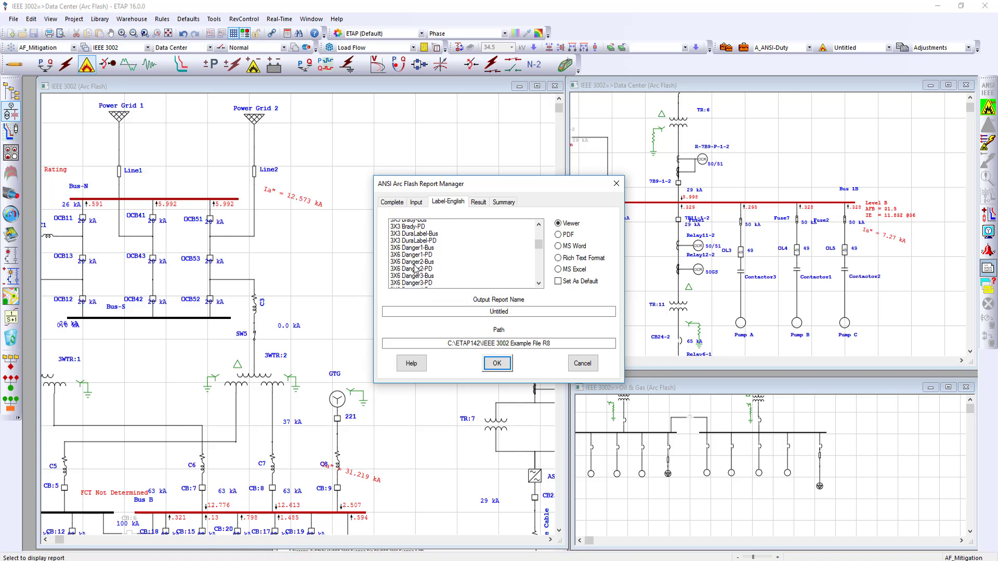
scroll(415, 268, "down", 6)
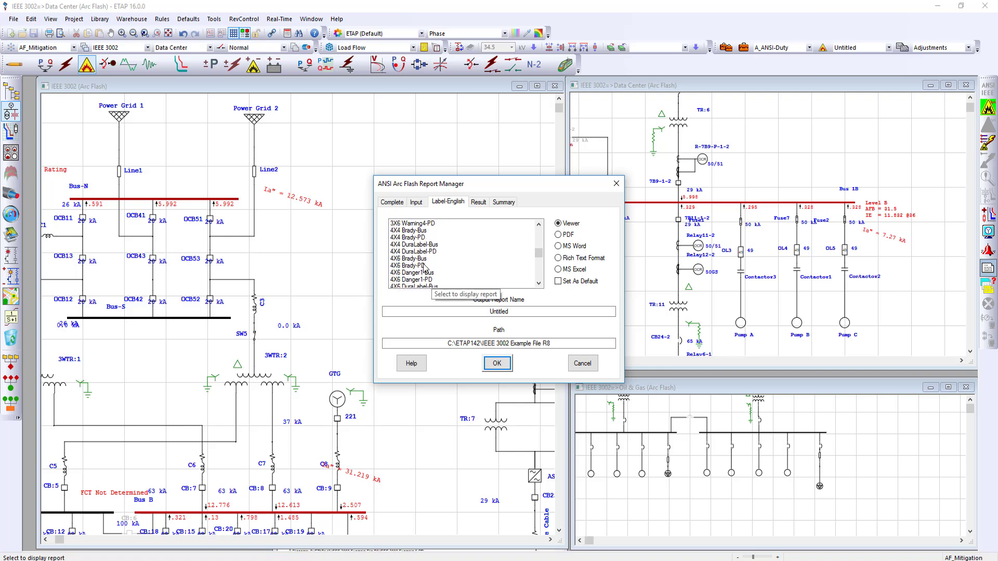
scroll(425, 270, "down", 3)
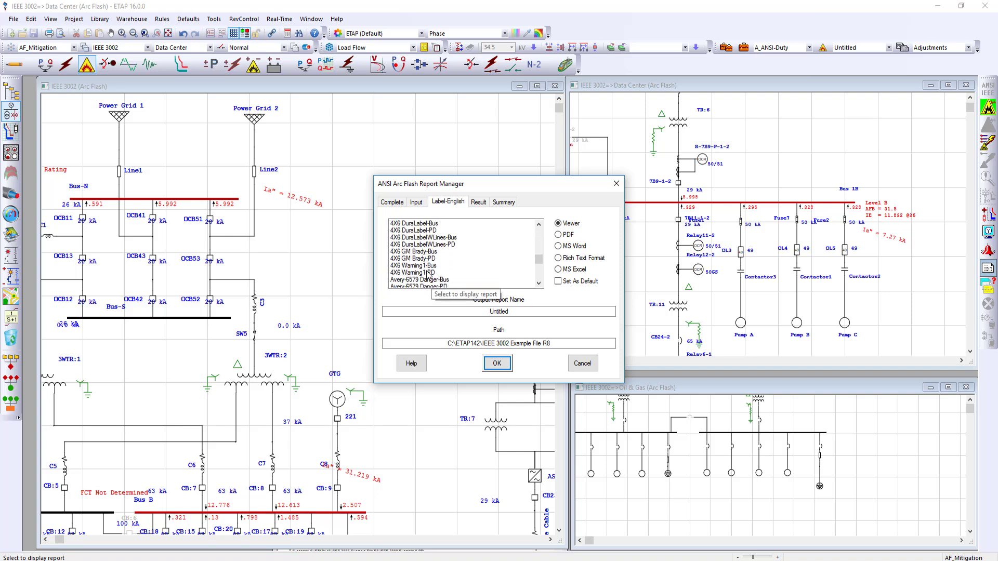
left_click(422, 266)
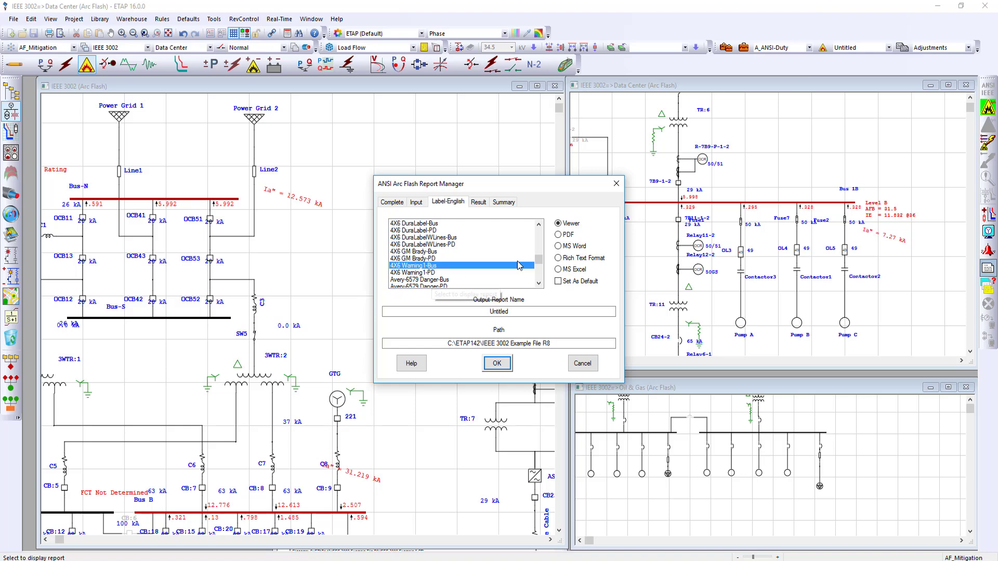
left_click(559, 236)
left_click(504, 364)
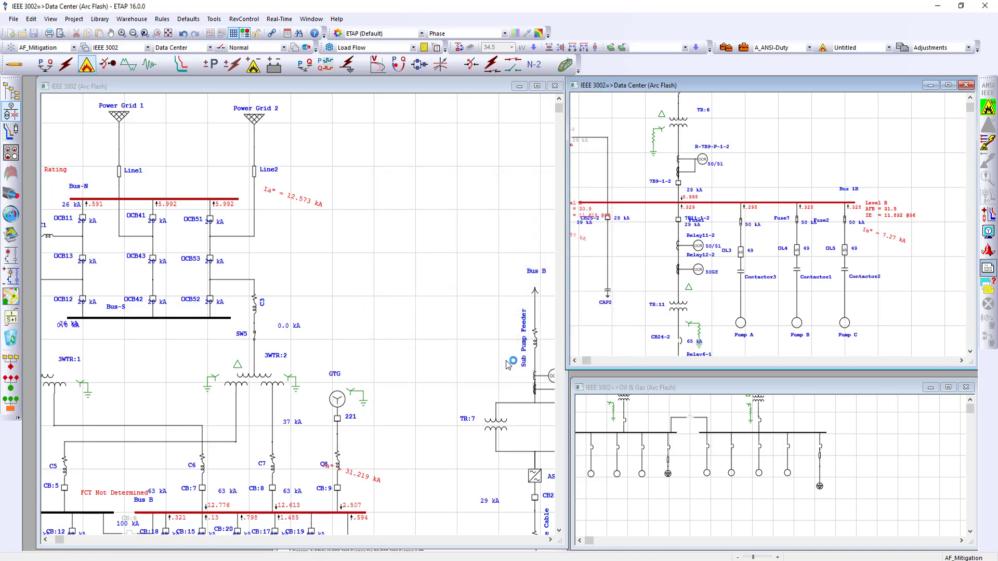